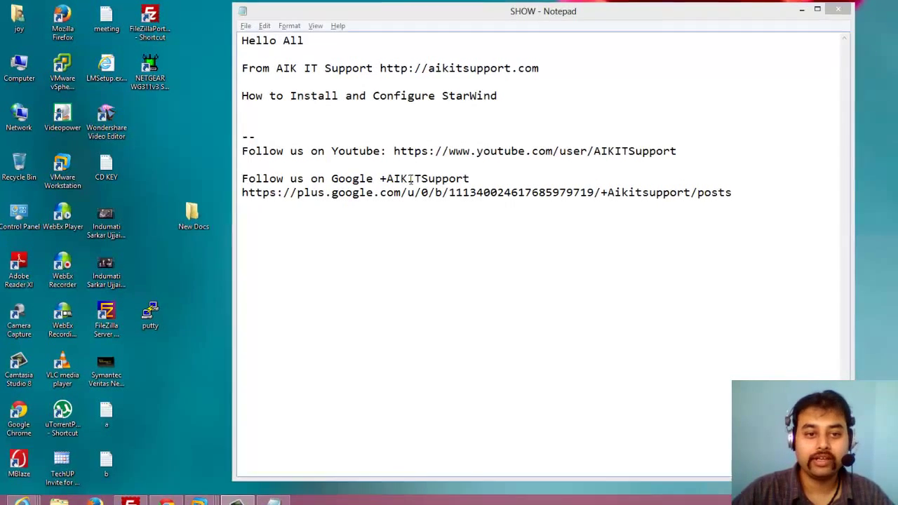
# Step: Highlight the StarWind heading and YouTube follow lines, then switch to the Windows Server 2003 VM
pyautogui.hotkey('shift', 'End')
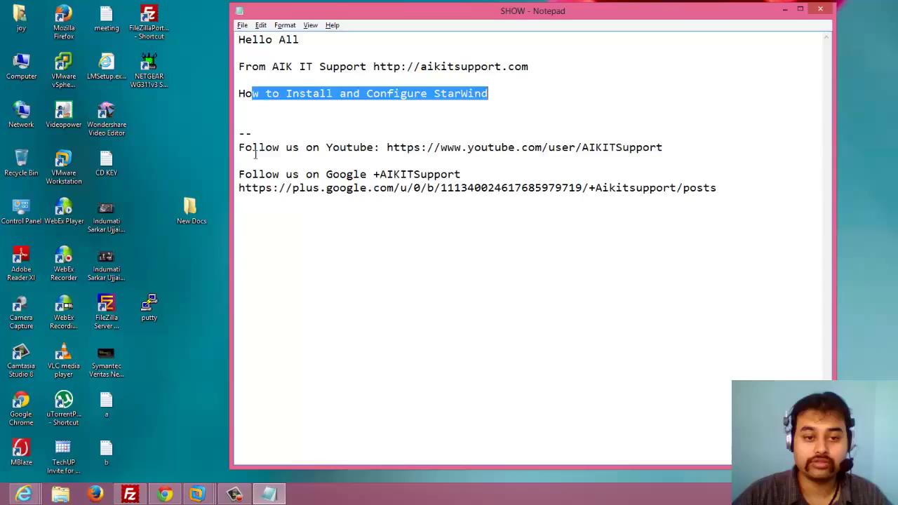
pyautogui.moveTo(245, 149); pyautogui.dragTo(677, 153)
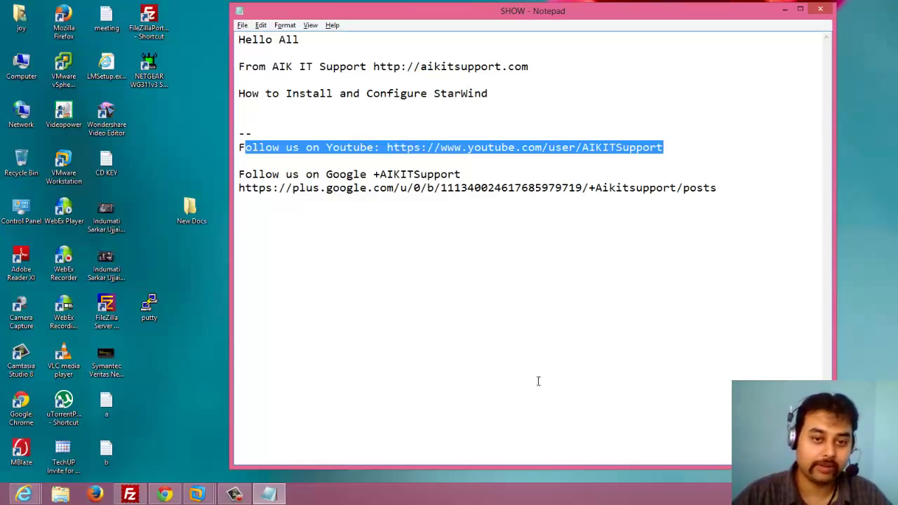
pyautogui.click(198, 493)
pyautogui.click(416, 417)
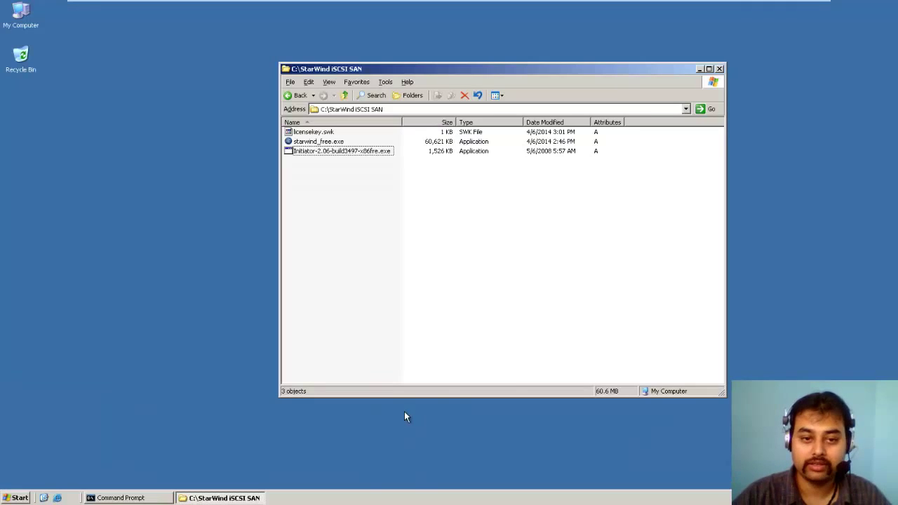
# Step: In C:\StarWind iSCSI SAN, select Initiator-2.06-build3497-x86fre.exe and bring up its context menu
pyautogui.moveTo(626, 71); pyautogui.dragTo(657, 56)
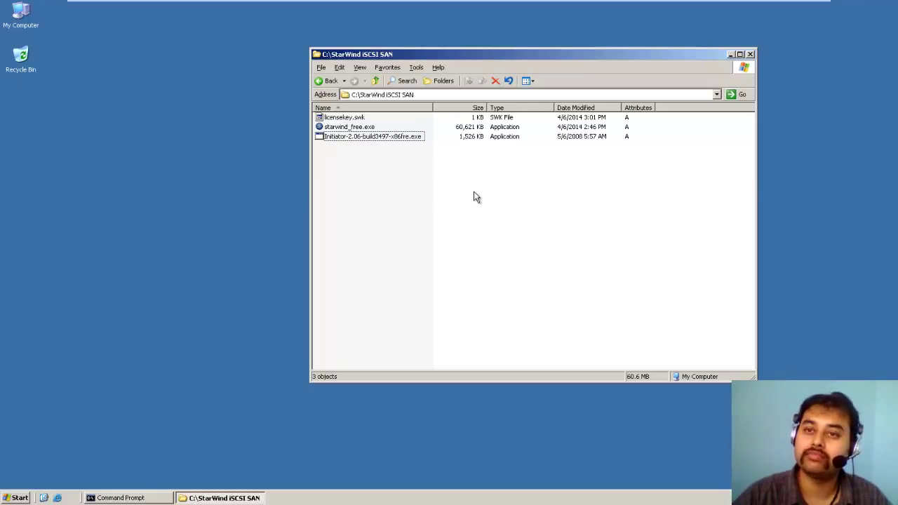
pyautogui.click(357, 129)
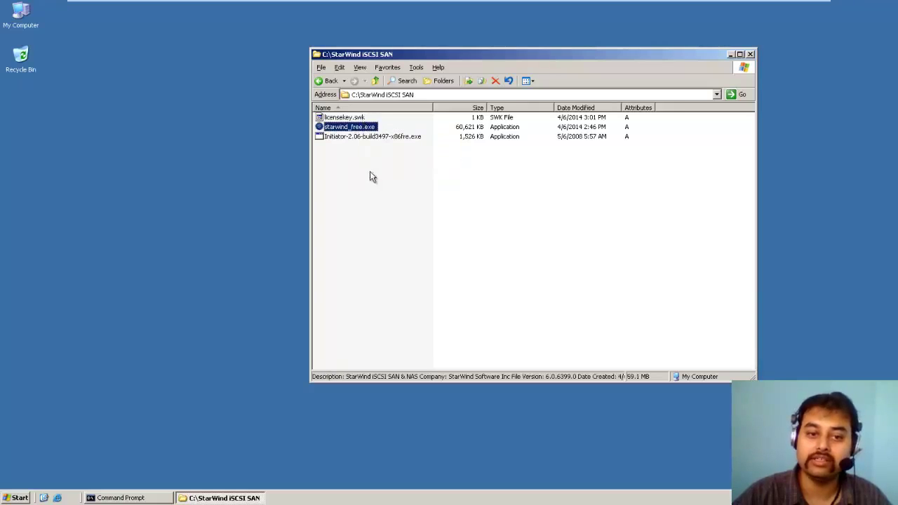
pyautogui.click(387, 156)
pyautogui.click(391, 136)
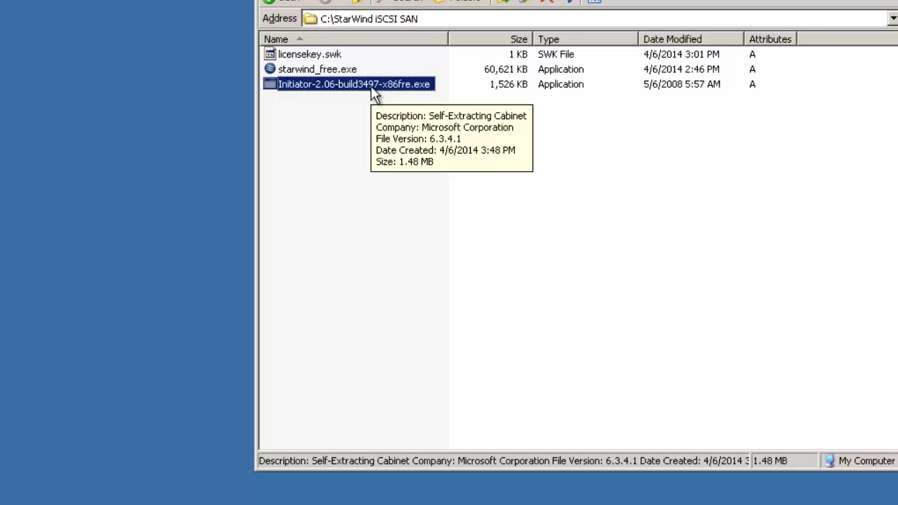
pyautogui.rightClick(373, 95)
# Step: Run the Initiator installer with Microsoft MPIO Multipathing Support for iSCSI and accept the licence
pyautogui.click(410, 96)
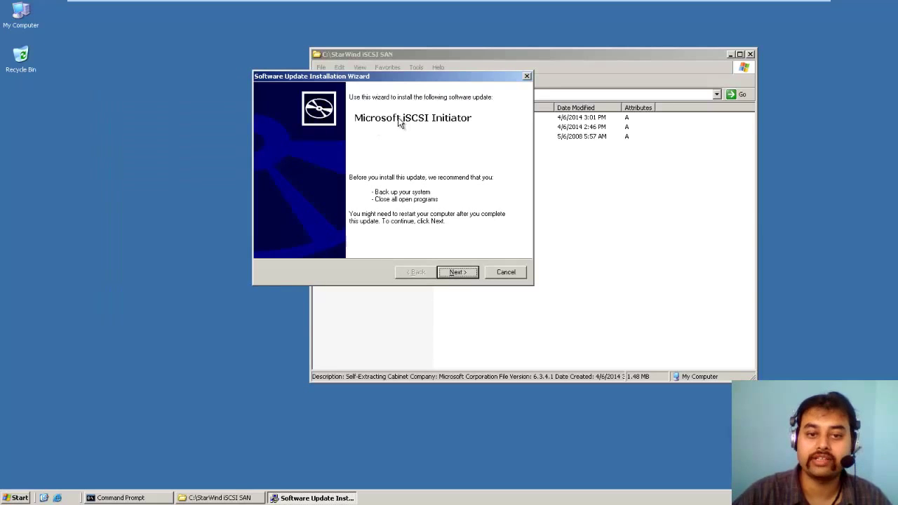
pyautogui.click(458, 272)
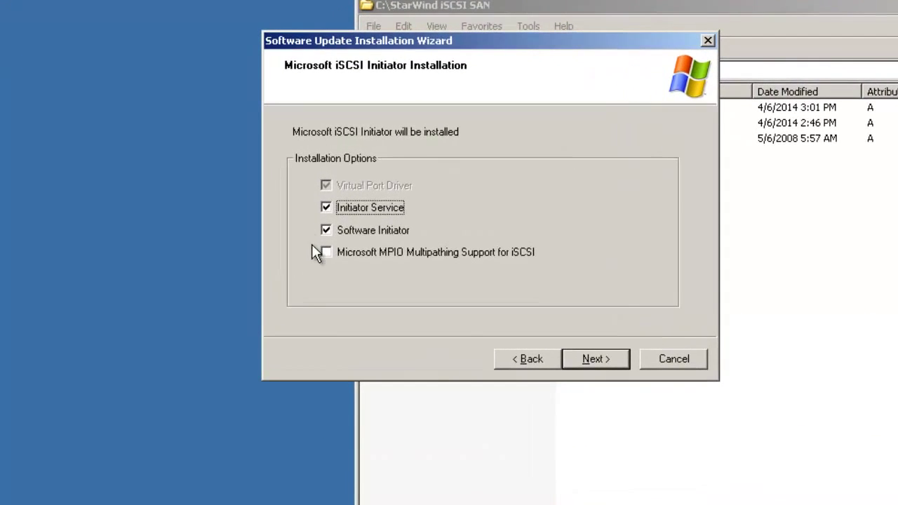
pyautogui.click(326, 254)
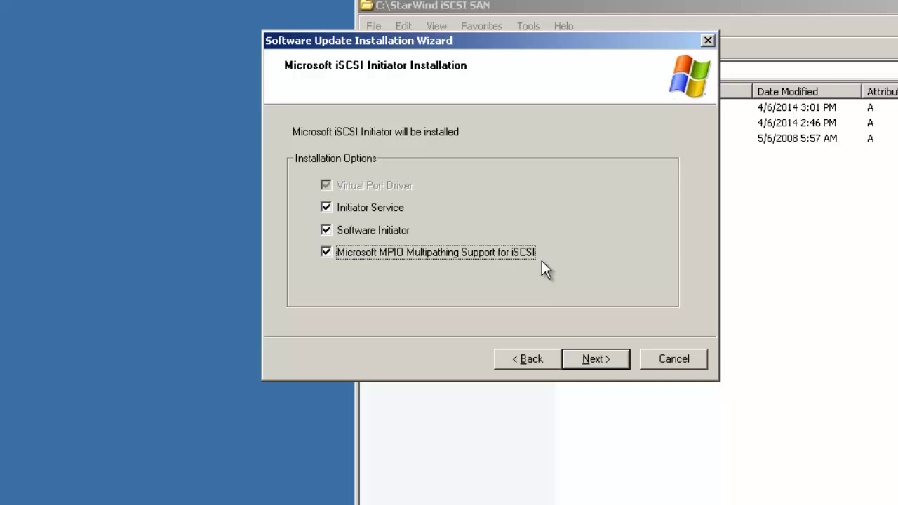
pyautogui.click(592, 360)
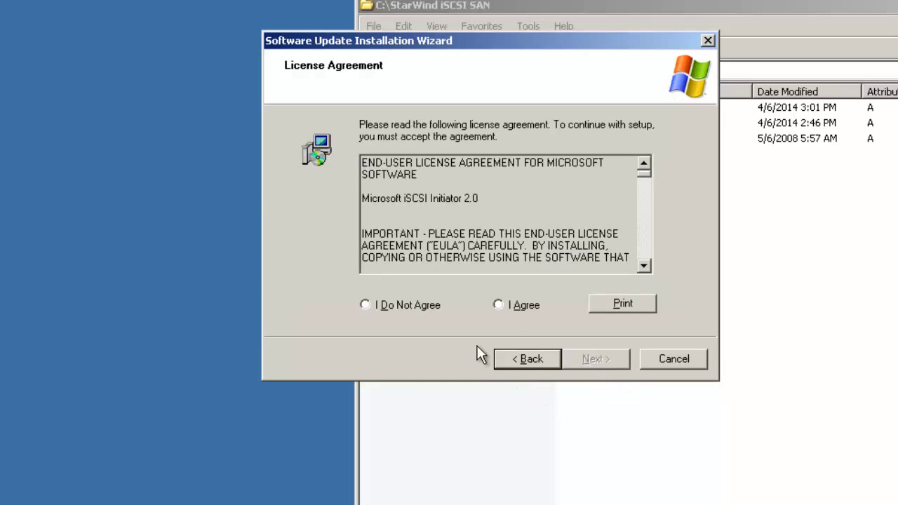
pyautogui.click(500, 305)
pyautogui.click(593, 359)
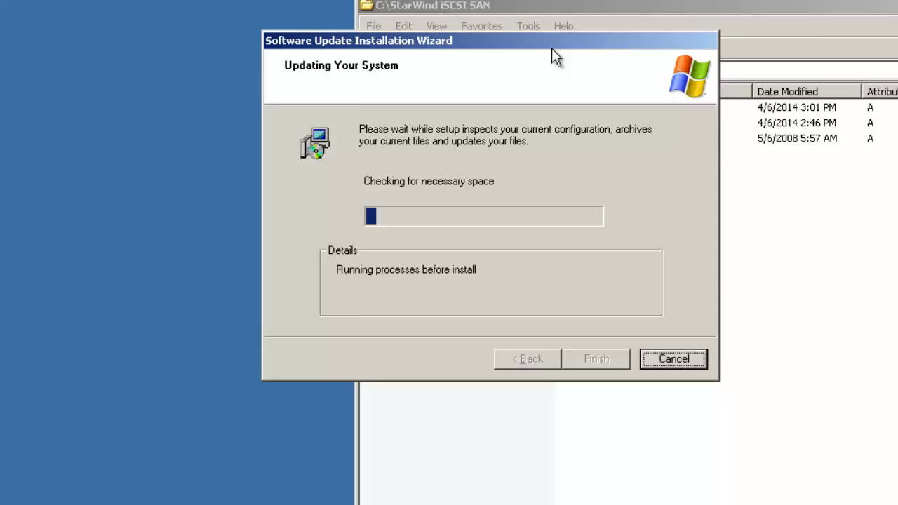
# Step: Move the installer window aside while the iSCSI Initiator installation runs to completion
pyautogui.moveTo(552, 49); pyautogui.dragTo(649, 55)
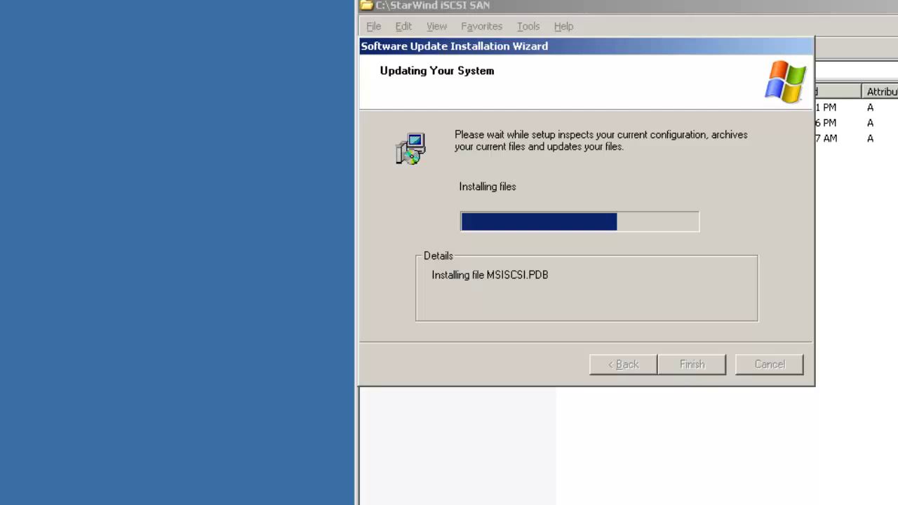
pyautogui.moveTo(611, 42); pyautogui.dragTo(666, 88)
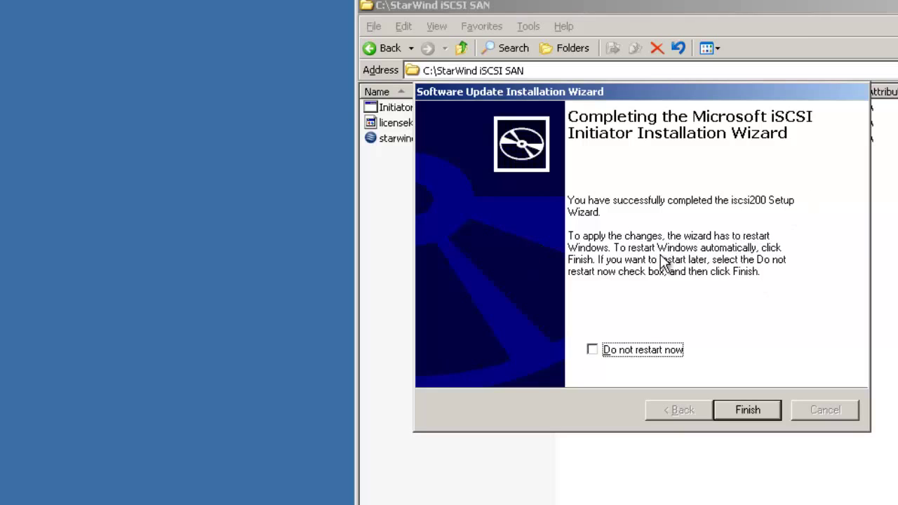
# Step: Finish the iSCSI Initiator wizard and end the unresponsive program so Windows restarts
pyautogui.click(743, 418)
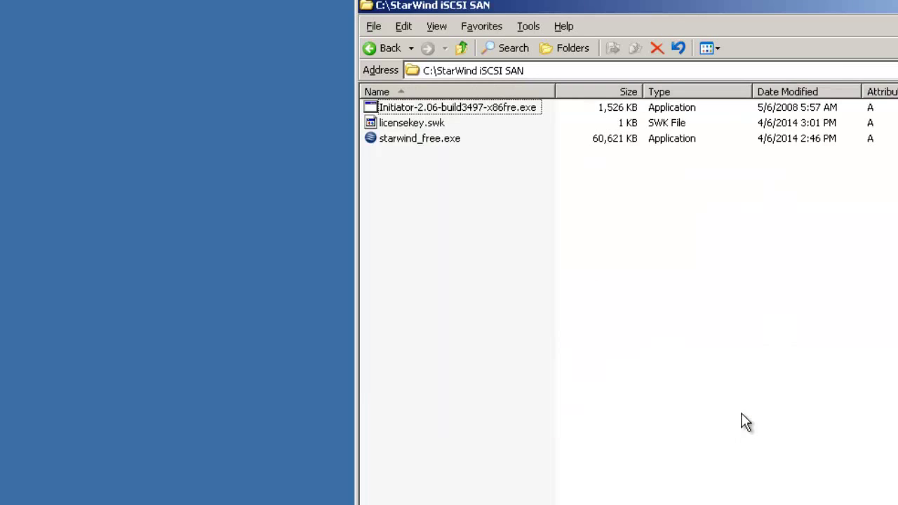
pyautogui.click(623, 400)
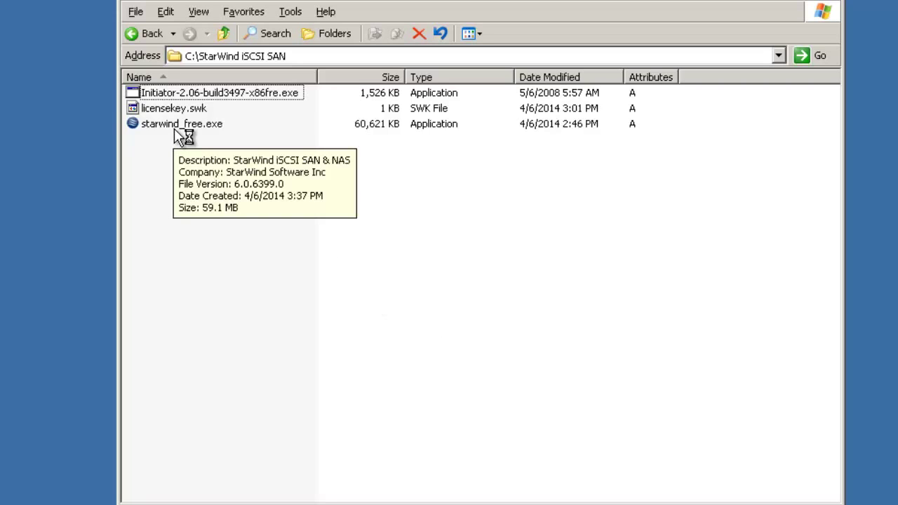
# Step: Launch starwind_free.exe and accept the StarWind licence agreement
pyautogui.rightClick(174, 126)
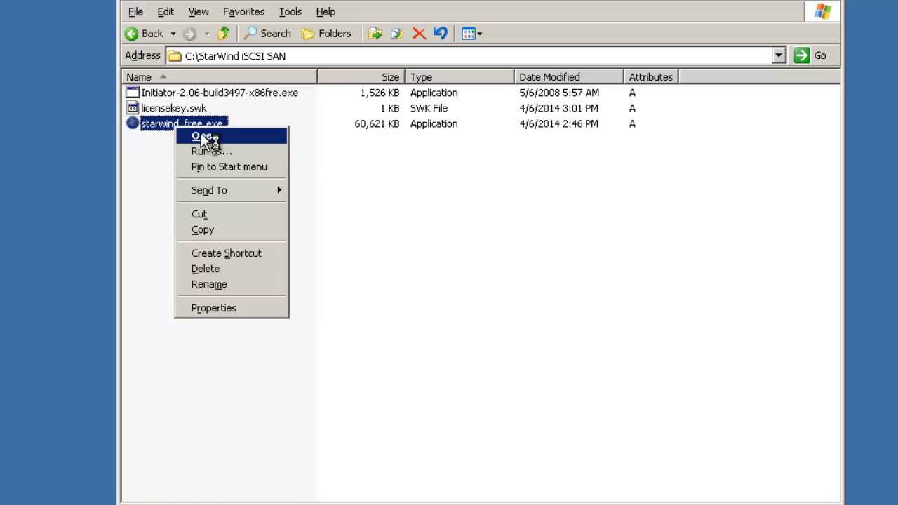
pyautogui.click(204, 137)
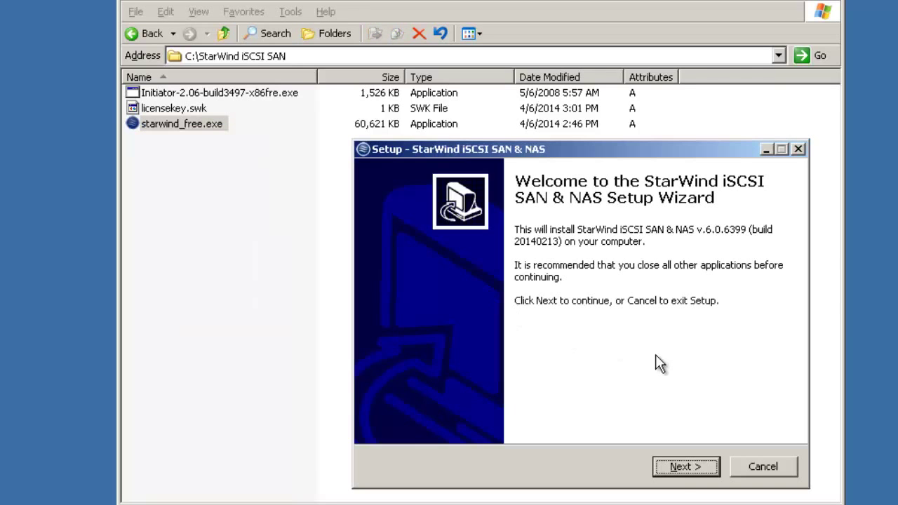
pyautogui.click(679, 467)
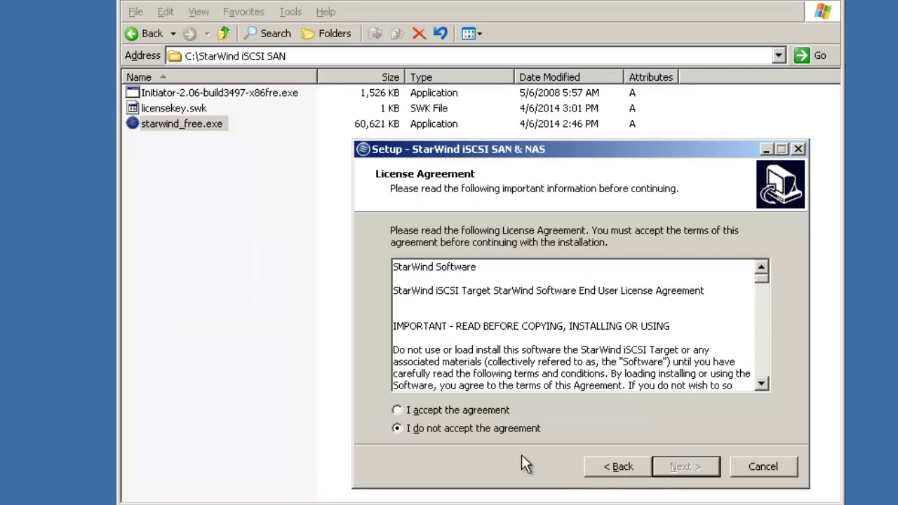
pyautogui.click(454, 412)
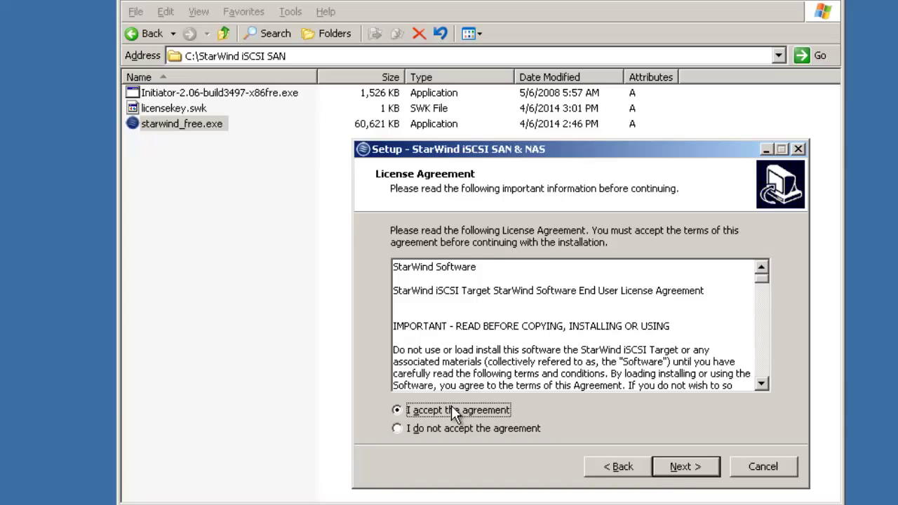
pyautogui.click(686, 474)
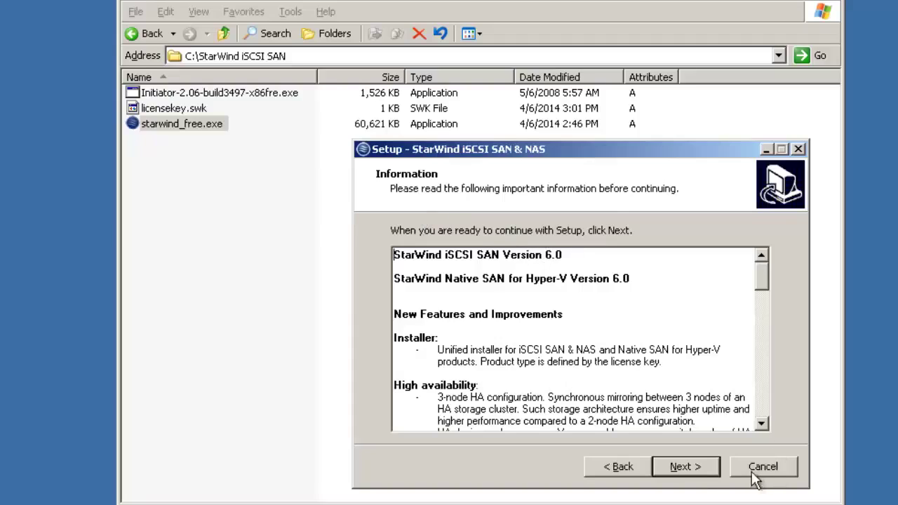
# Step: Keep C:\Program Files\StarWind Software\StarWind as the install folder
pyautogui.click(694, 467)
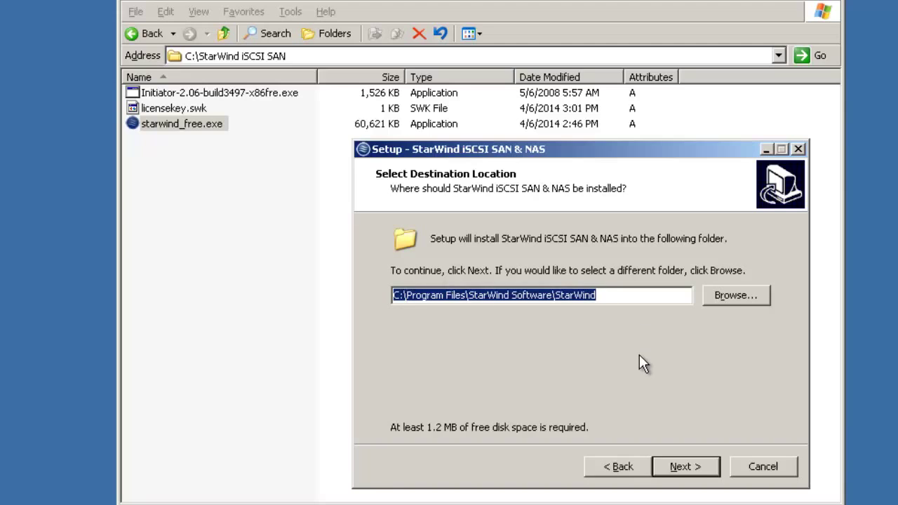
pyautogui.click(740, 296)
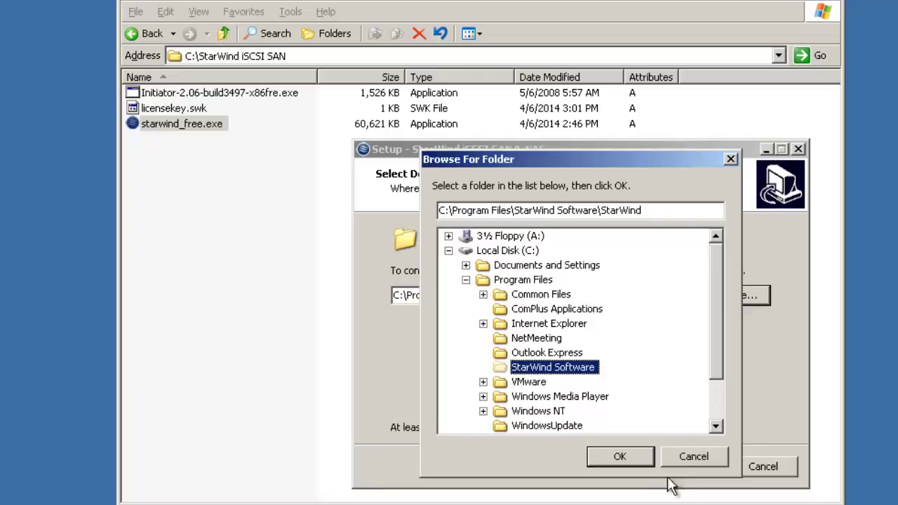
pyautogui.click(687, 466)
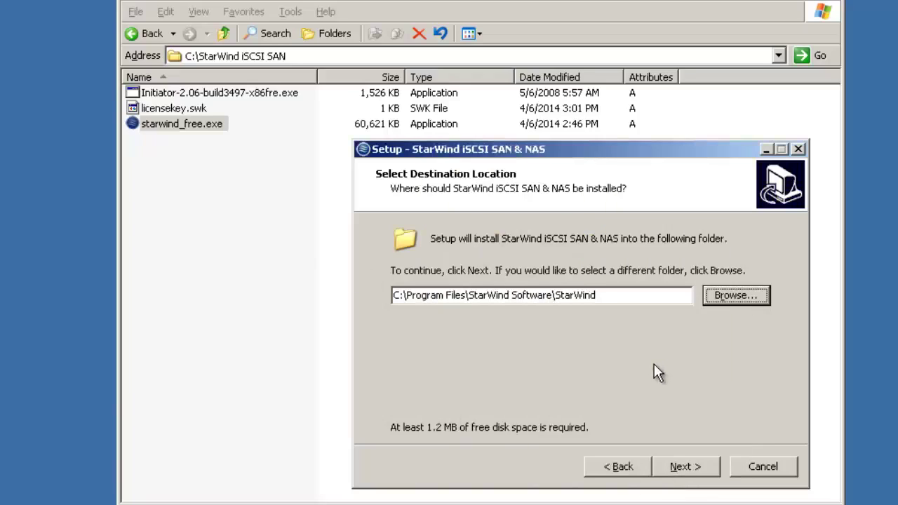
# Step: Keep the full installation, default Start Menu folder and desktop icon, then install StarWind
pyautogui.click(685, 468)
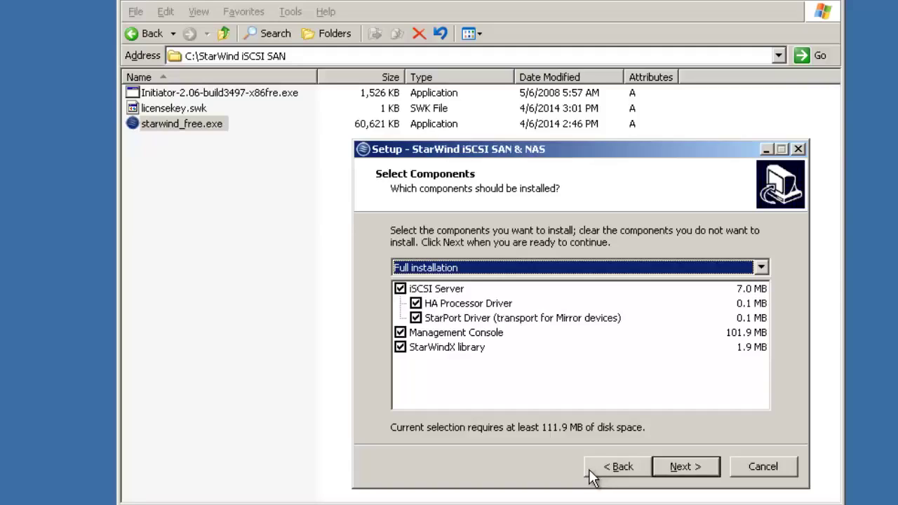
pyautogui.click(678, 464)
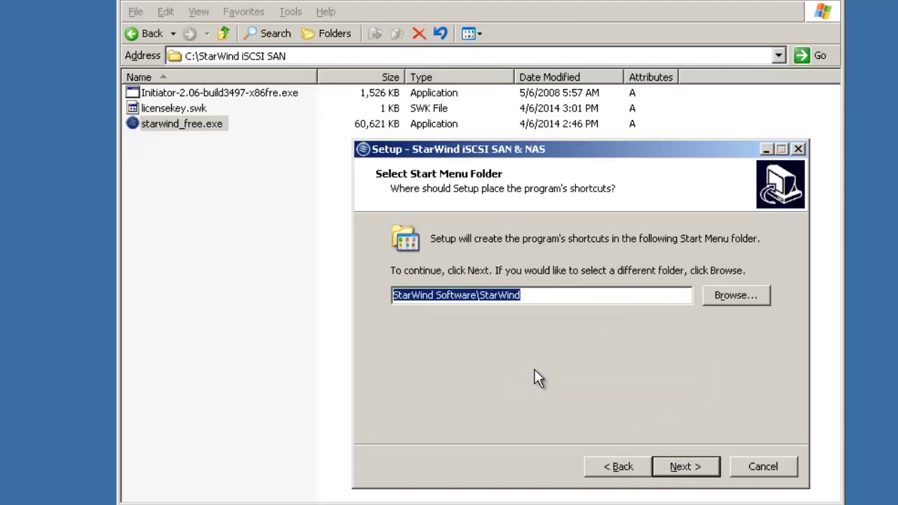
pyautogui.click(678, 471)
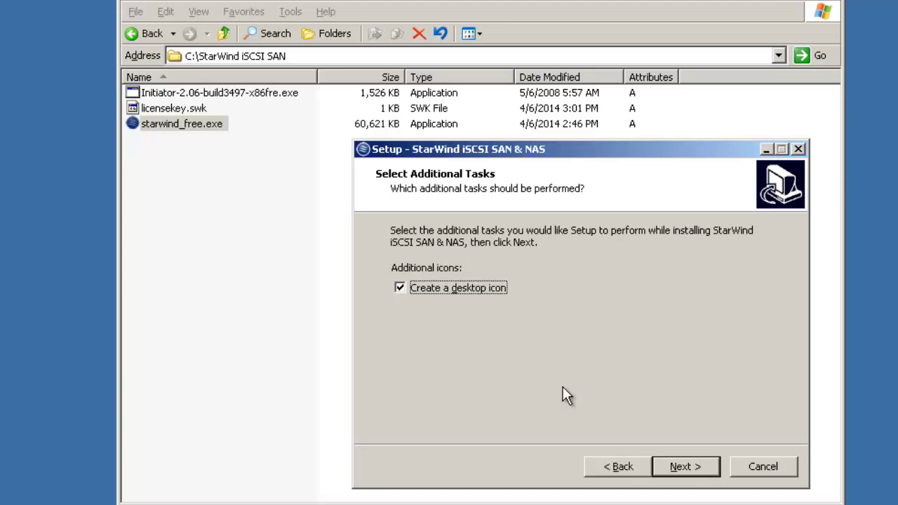
pyautogui.click(680, 465)
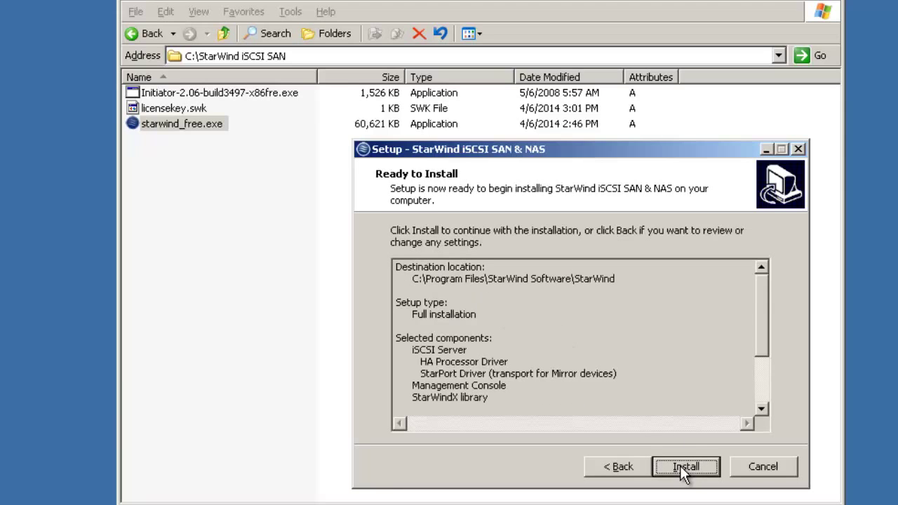
pyautogui.click(680, 465)
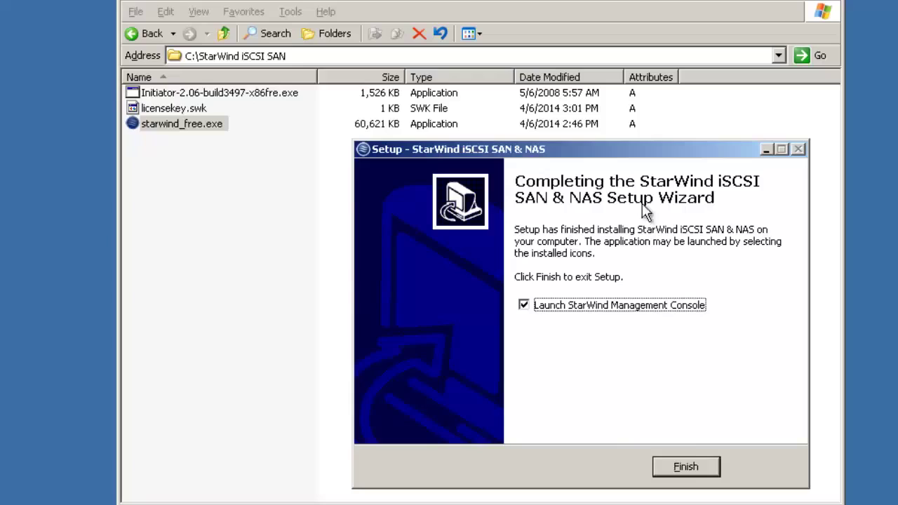
# Step: Finish setup to launch the Management Console, and close the Explorer window
pyautogui.click(685, 466)
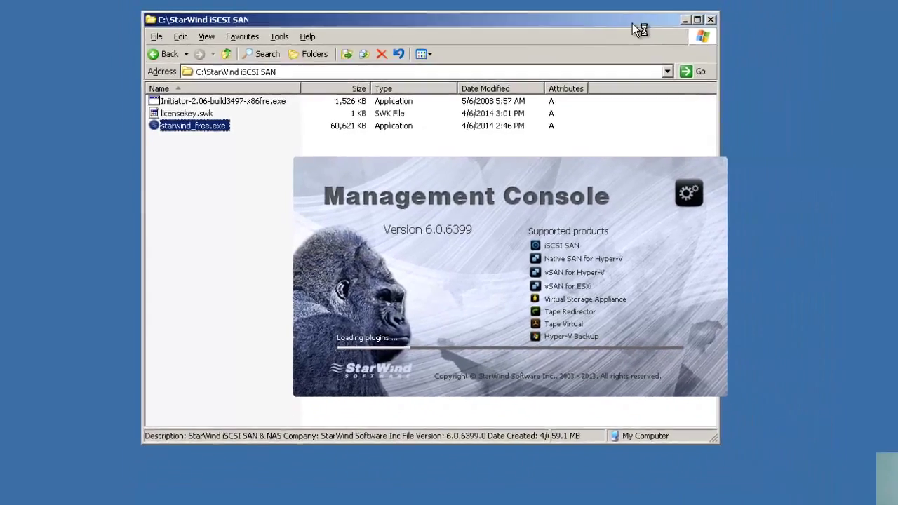
pyautogui.moveTo(634, 23); pyautogui.dragTo(721, 43)
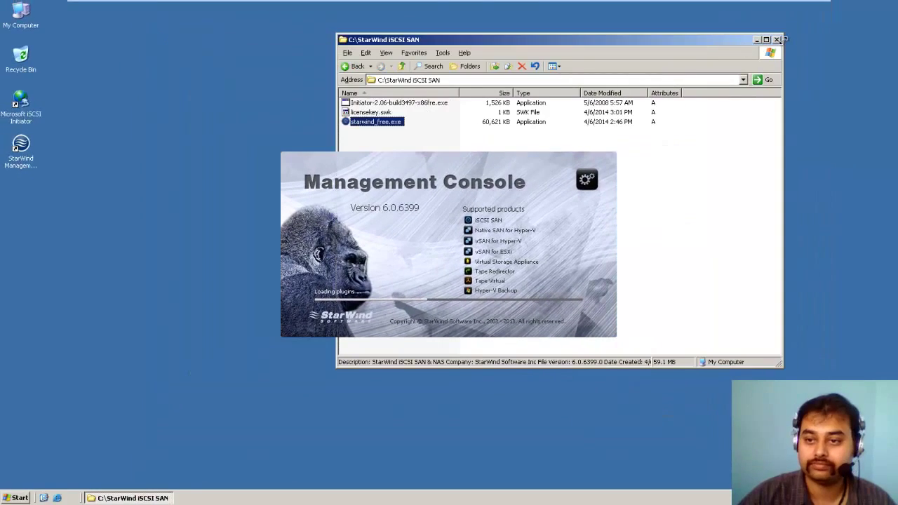
pyautogui.click(776, 40)
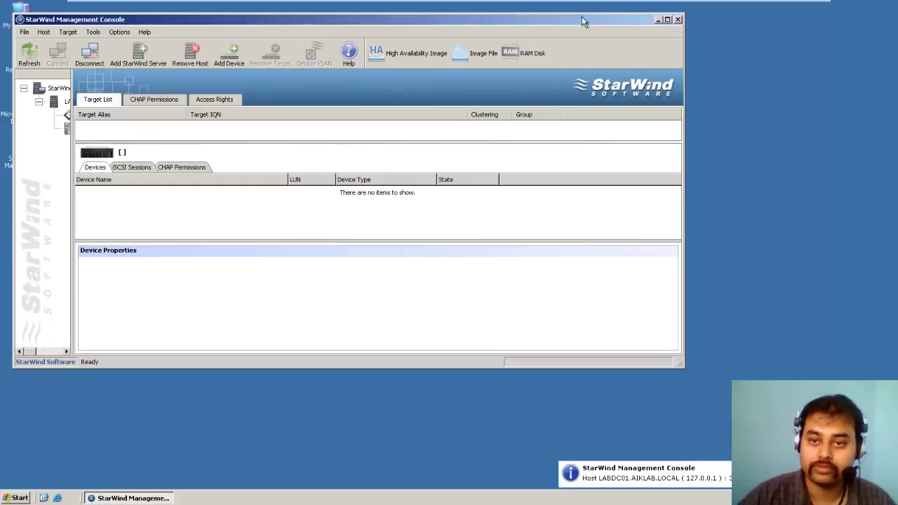
# Step: Maximize the console, widen the tree pane, and show LABDC01's Targets and then Devices
pyautogui.doubleClick(579, 17)
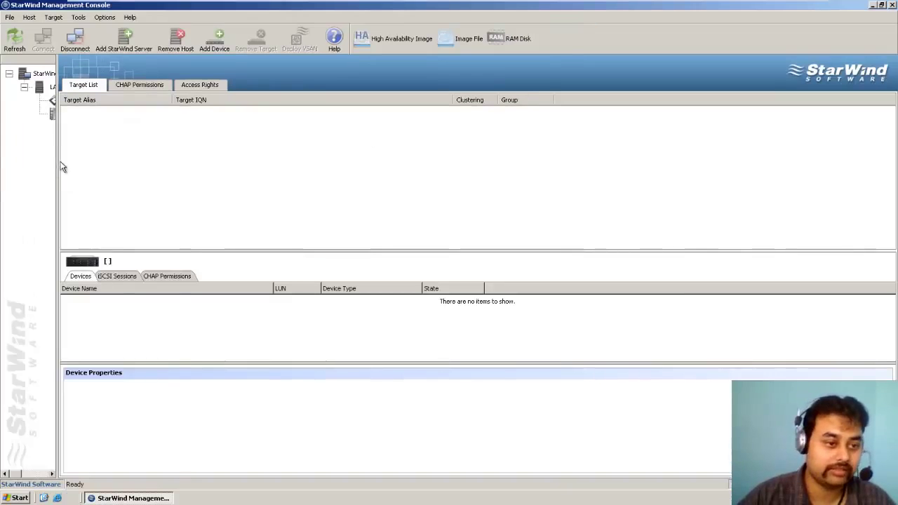
pyautogui.moveTo(59, 165); pyautogui.dragTo(175, 179)
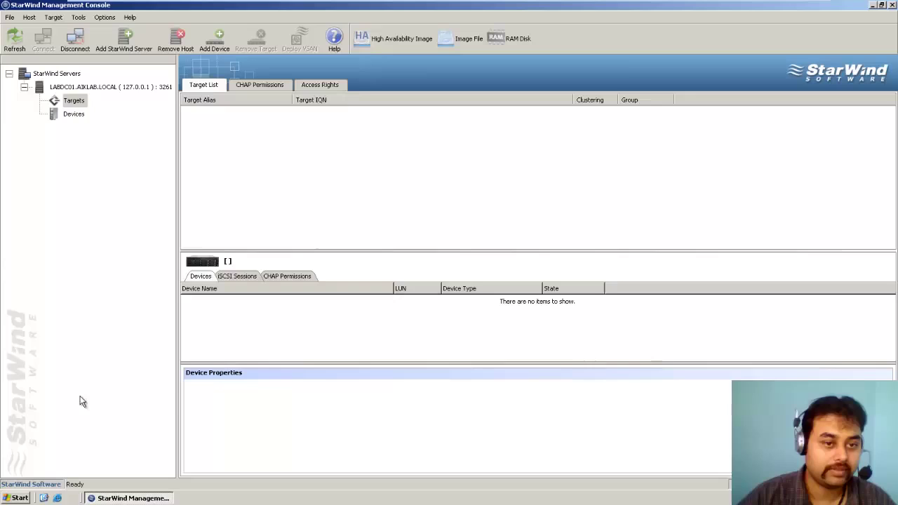
pyautogui.click(96, 87)
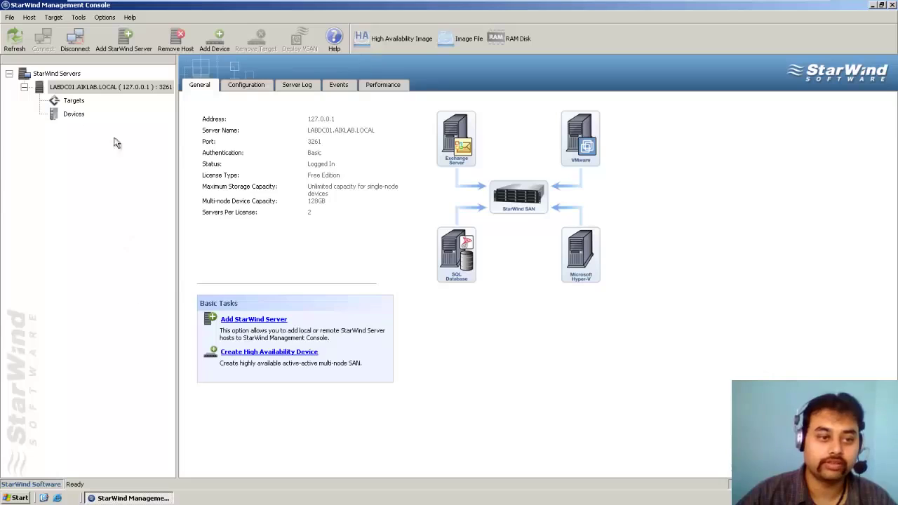
pyautogui.click(64, 103)
pyautogui.click(75, 115)
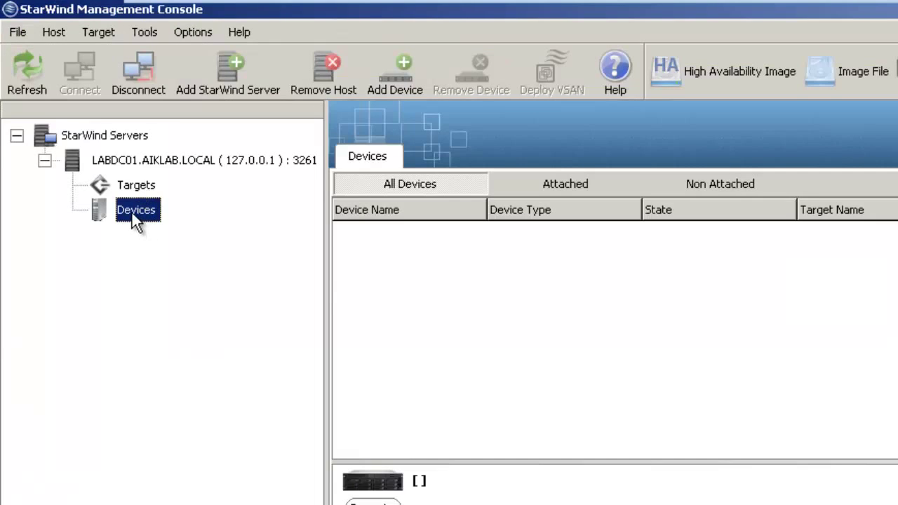
# Step: Add a device as Virtual Hard Disk, Image File device, choosing Create new virtual disk
pyautogui.rightClick(132, 214)
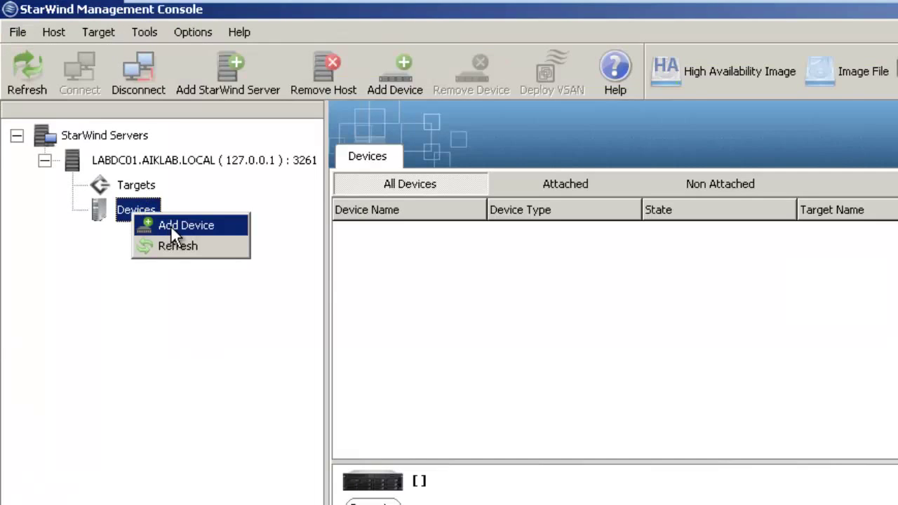
pyautogui.click(171, 225)
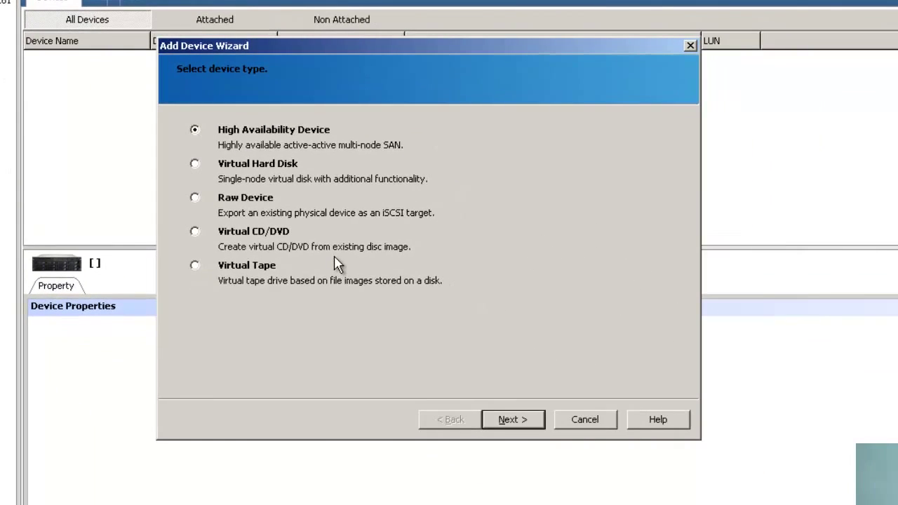
pyautogui.click(256, 168)
pyautogui.click(525, 426)
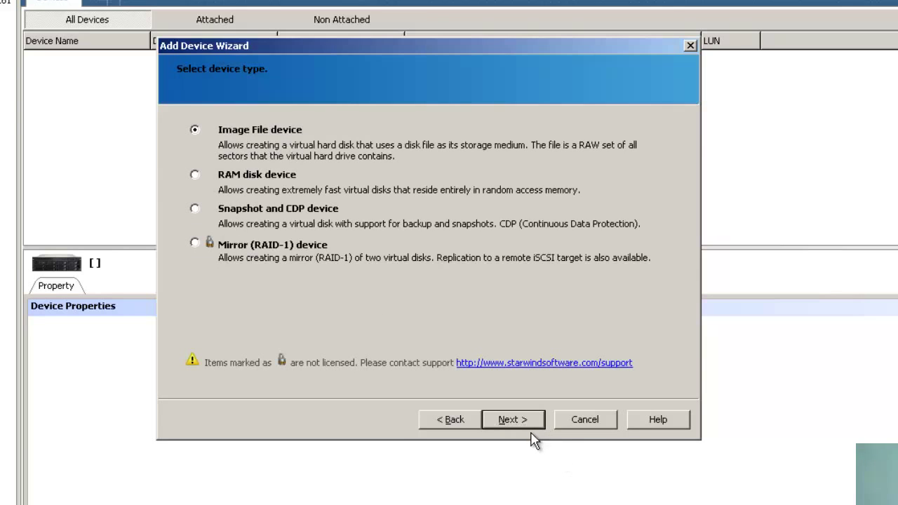
pyautogui.click(514, 418)
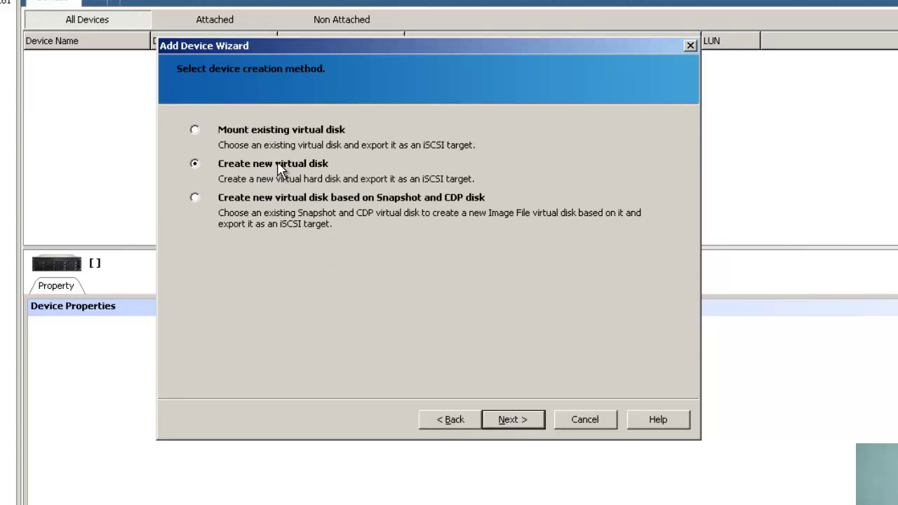
pyautogui.click(511, 423)
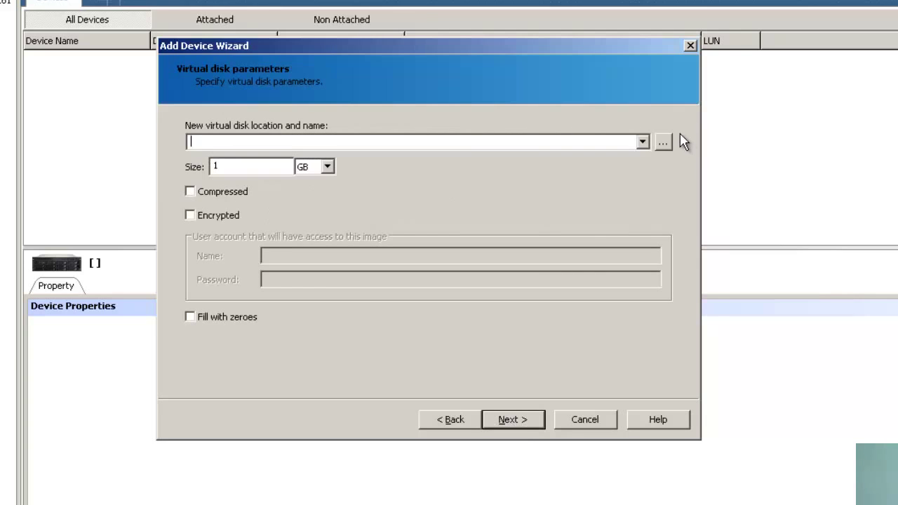
# Step: Create a Storage folder on drive C and open it in the file browser
pyautogui.click(663, 144)
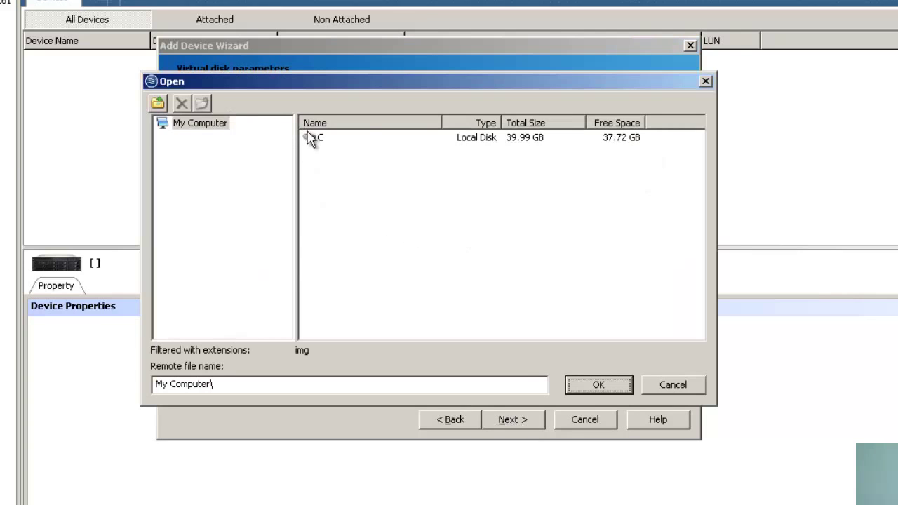
pyautogui.doubleClick(313, 142)
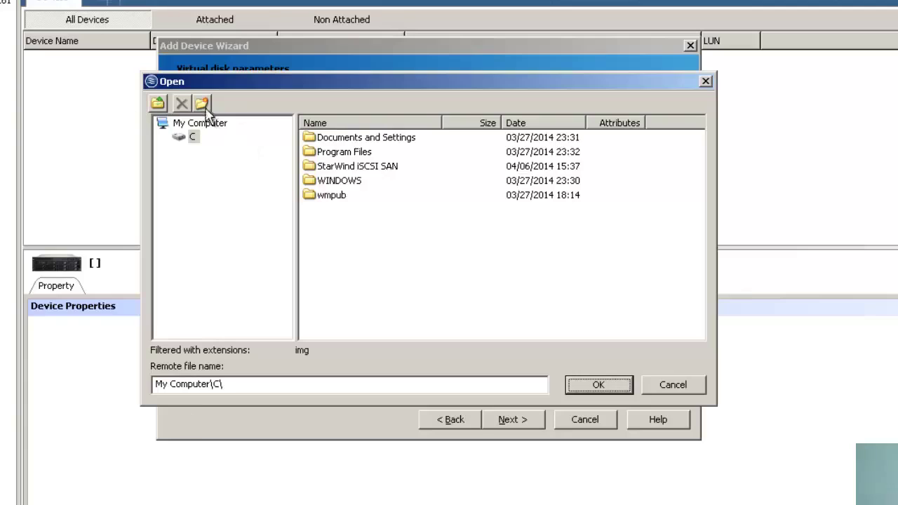
pyautogui.click(202, 104)
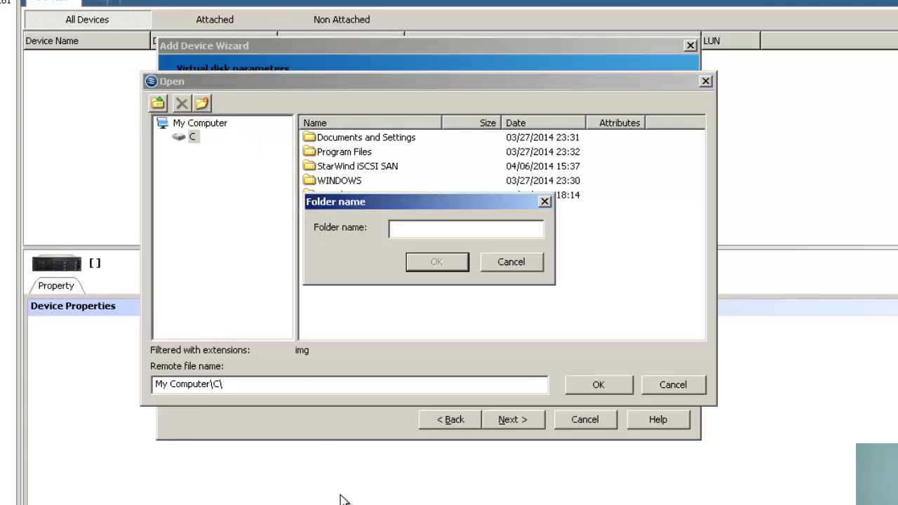
pyautogui.write('Storage')
pyautogui.click(450, 262)
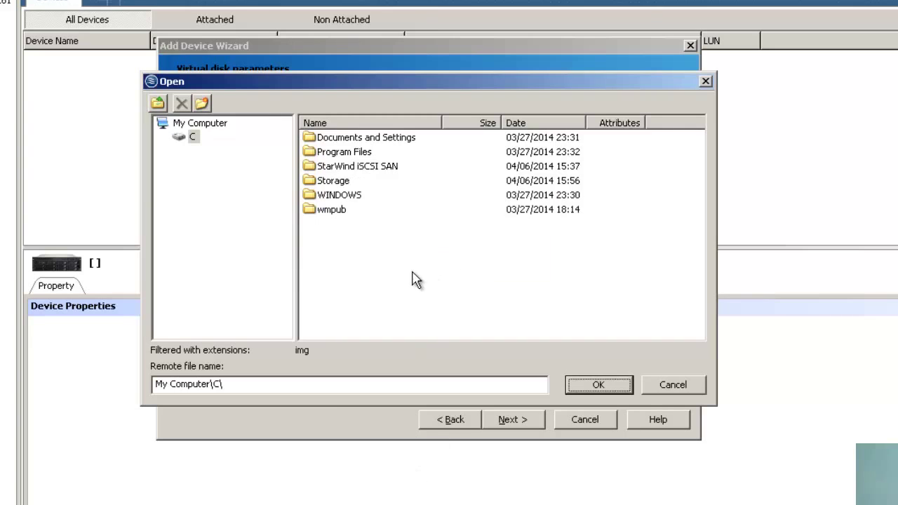
pyautogui.doubleClick(340, 181)
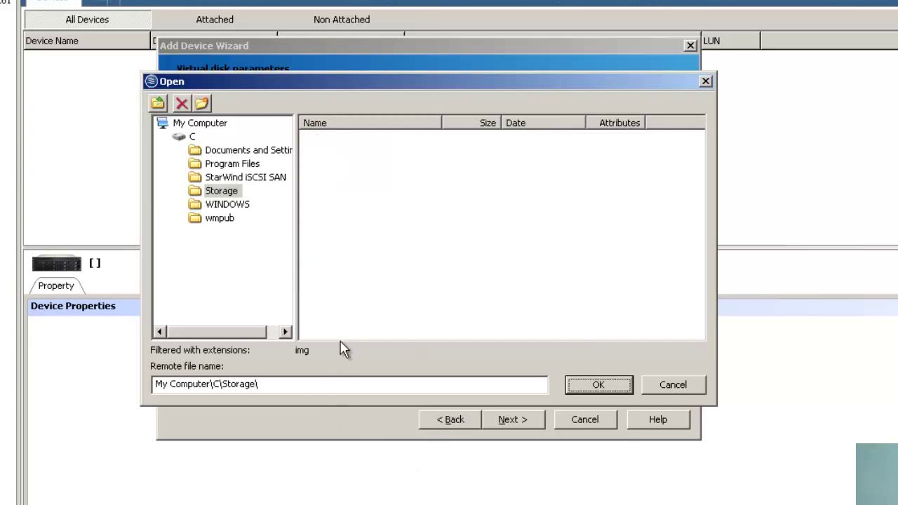
# Step: Name the new disk file disk01.img and confirm the location
pyautogui.click(417, 390)
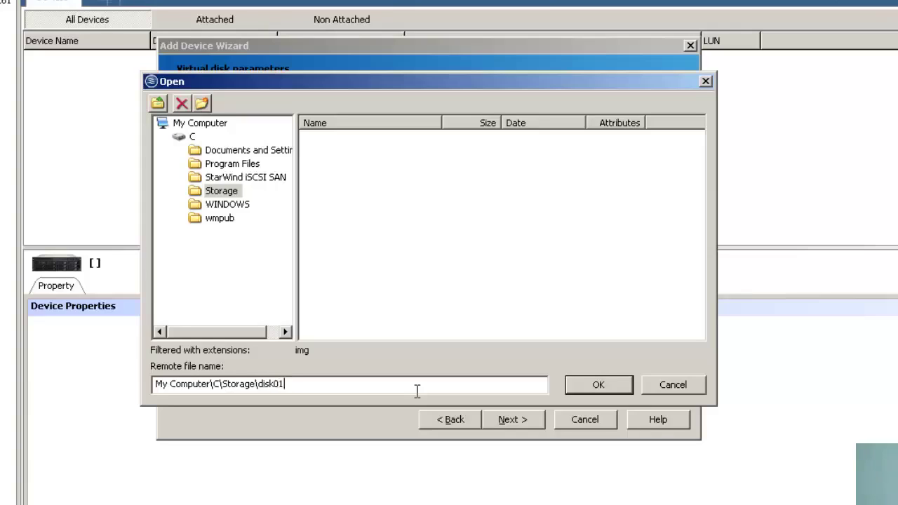
pyautogui.write('disk01.i')
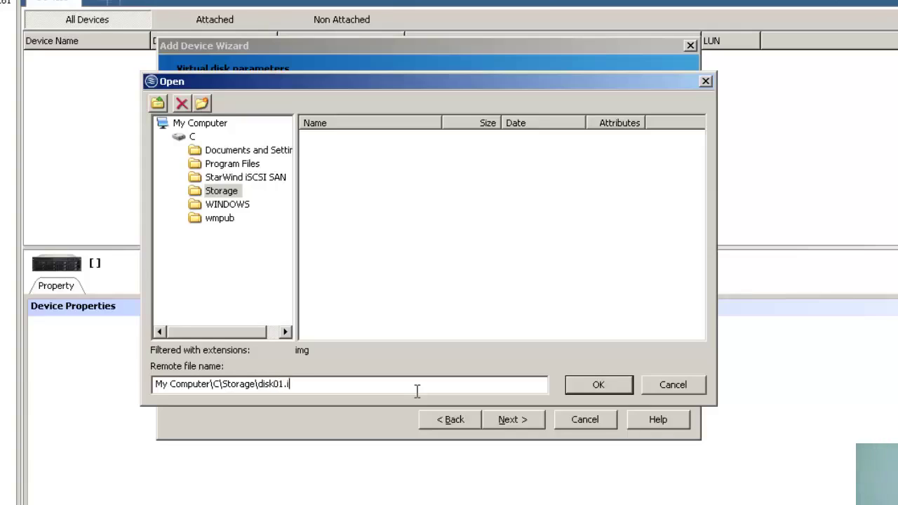
pyautogui.write('mg')
pyautogui.click(598, 384)
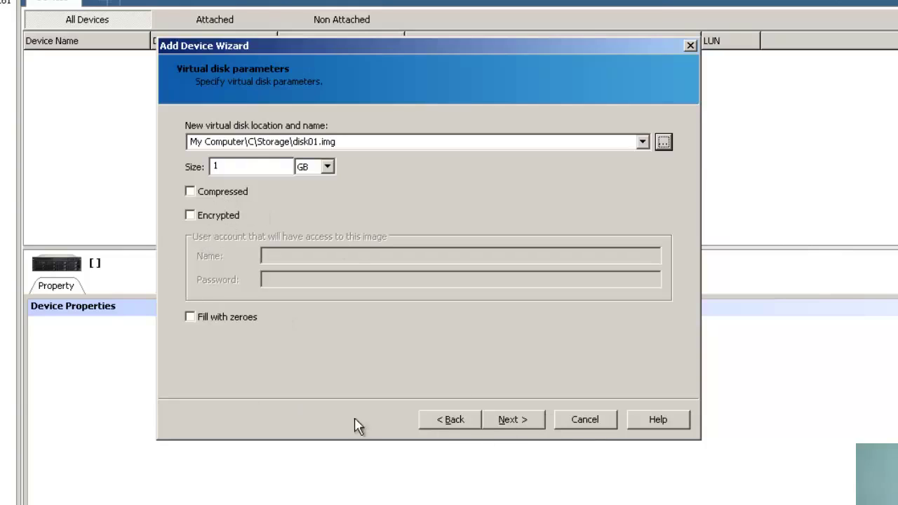
# Step: Accept the 1 GB disk parameters, default image file settings and no caching
pyautogui.click(515, 423)
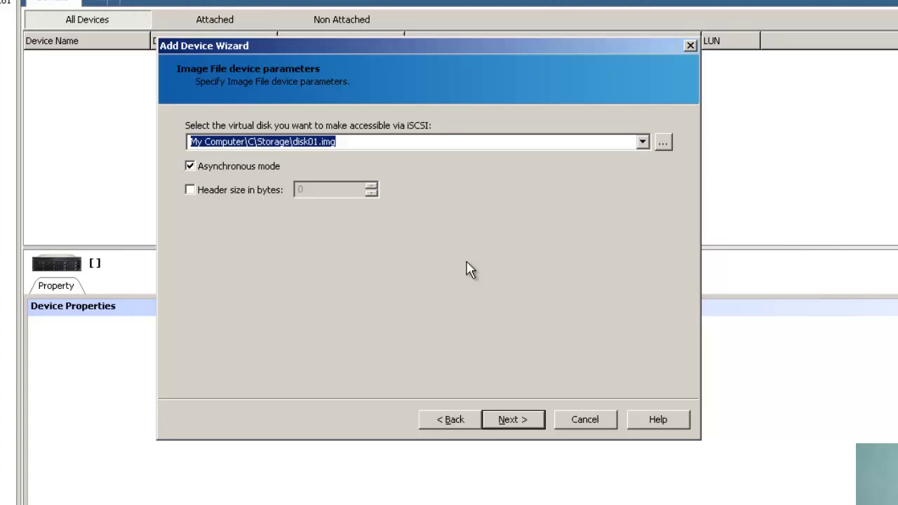
pyautogui.click(509, 420)
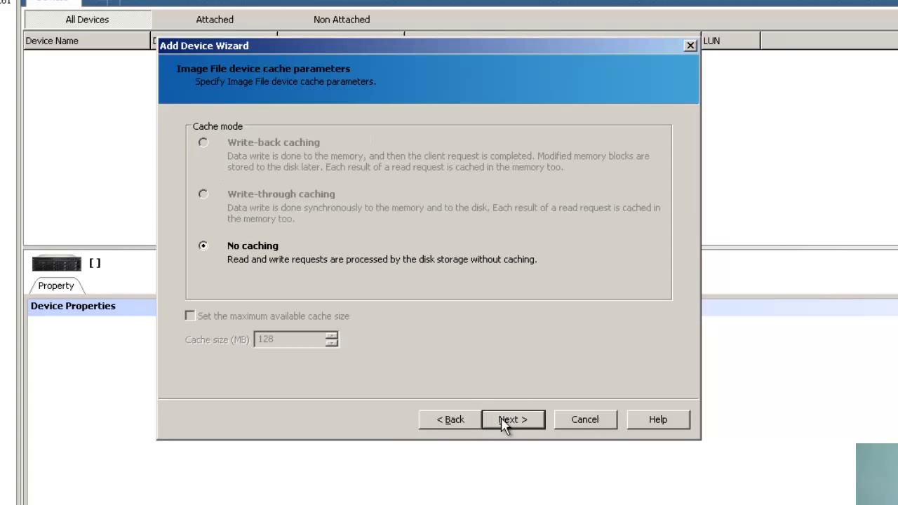
pyautogui.click(510, 421)
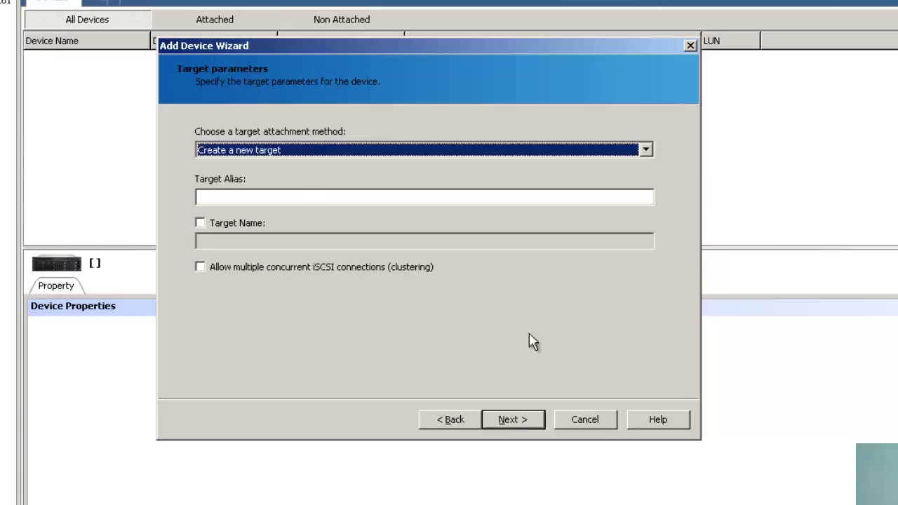
# Step: Create a new target with alias ServerWin2012, leaving clustered connections disabled
pyautogui.click(646, 150)
pyautogui.click(645, 150)
pyautogui.click(221, 197)
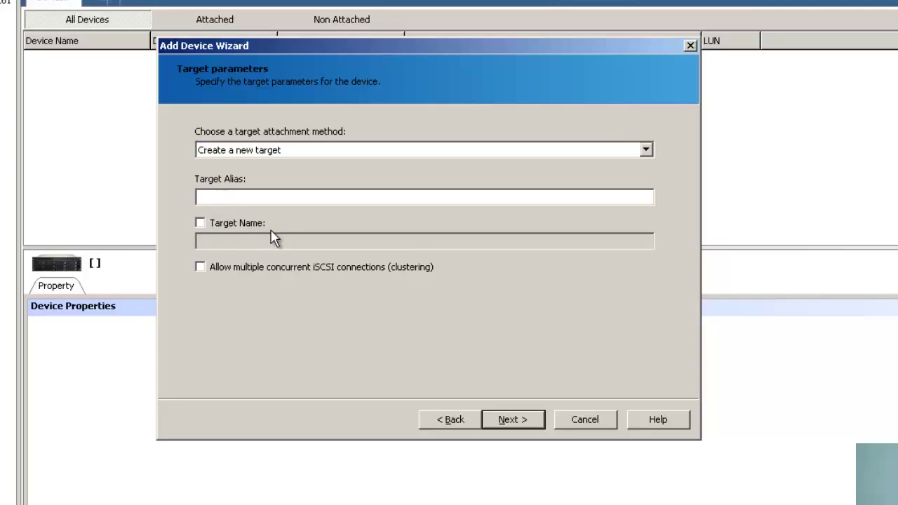
pyautogui.write('ServerWin')
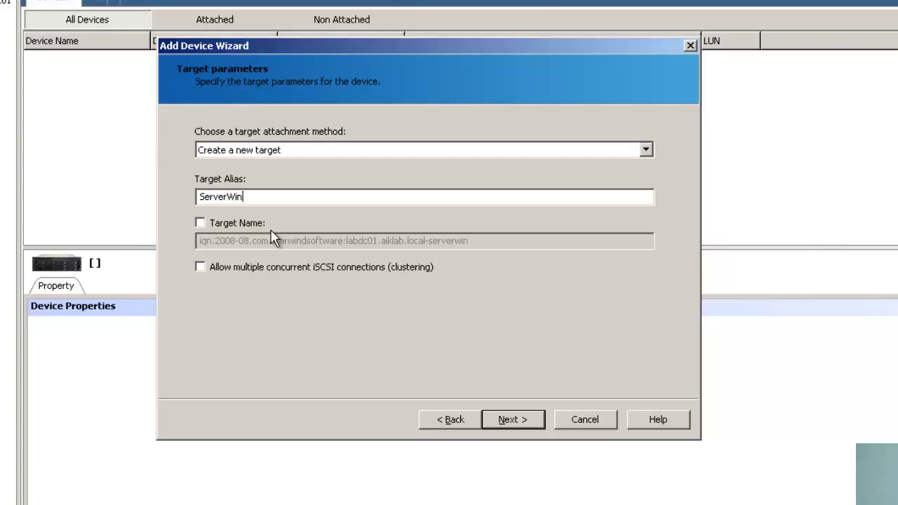
pyautogui.write('2012')
pyautogui.click(202, 269)
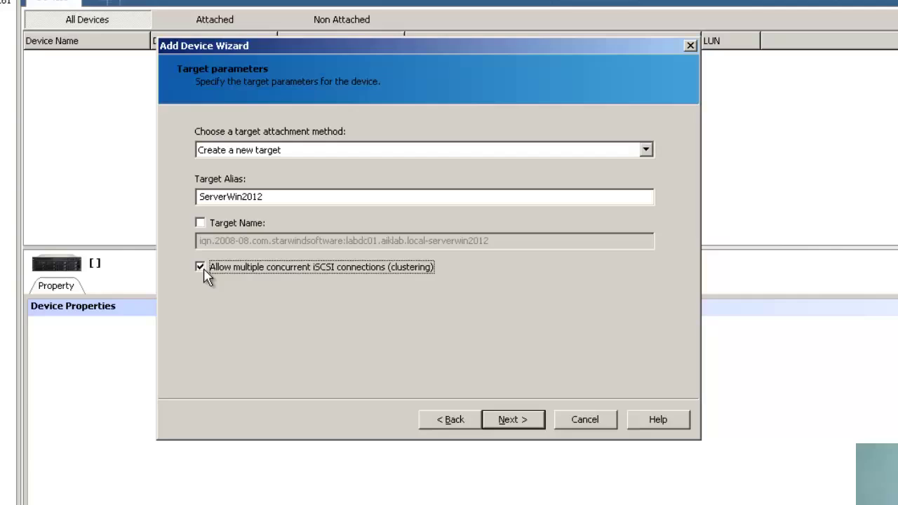
pyautogui.click(202, 270)
# Step: Finish creating the ImageFile1 device and check it under target ServerWin2012 in Targets
pyautogui.click(510, 426)
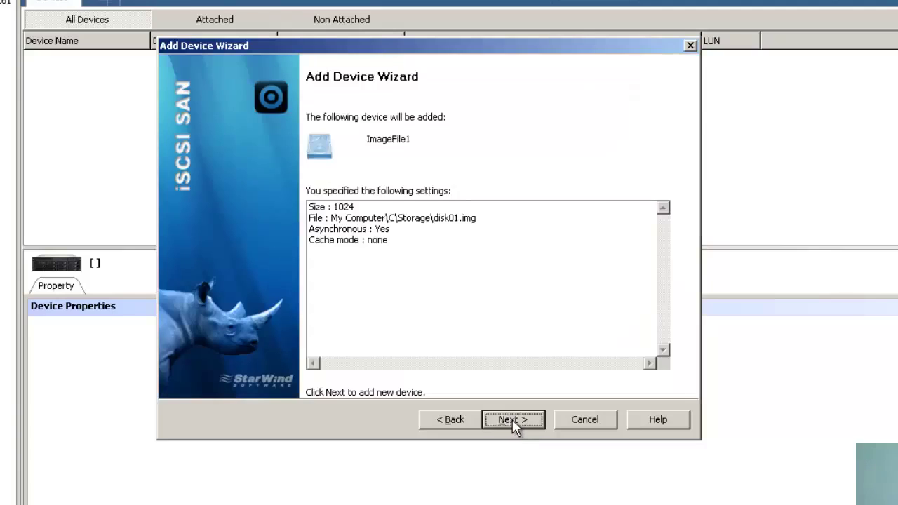
pyautogui.click(513, 420)
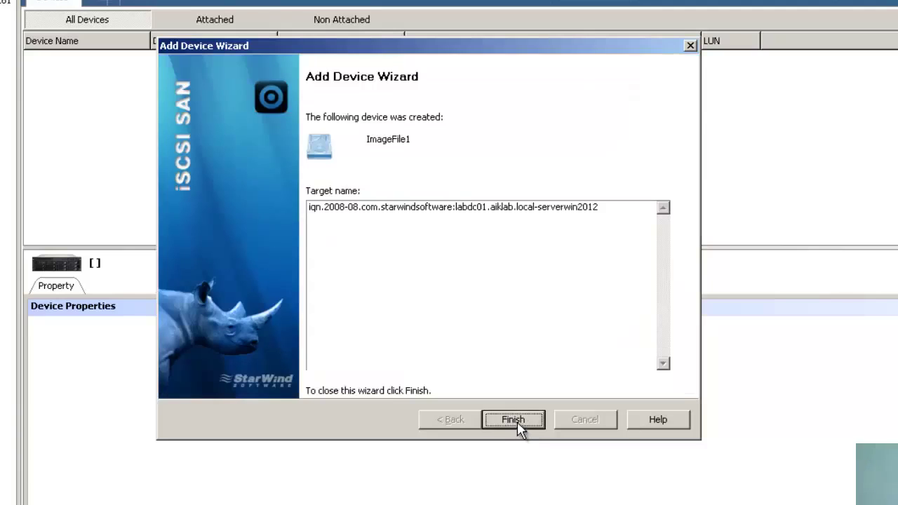
pyautogui.click(518, 424)
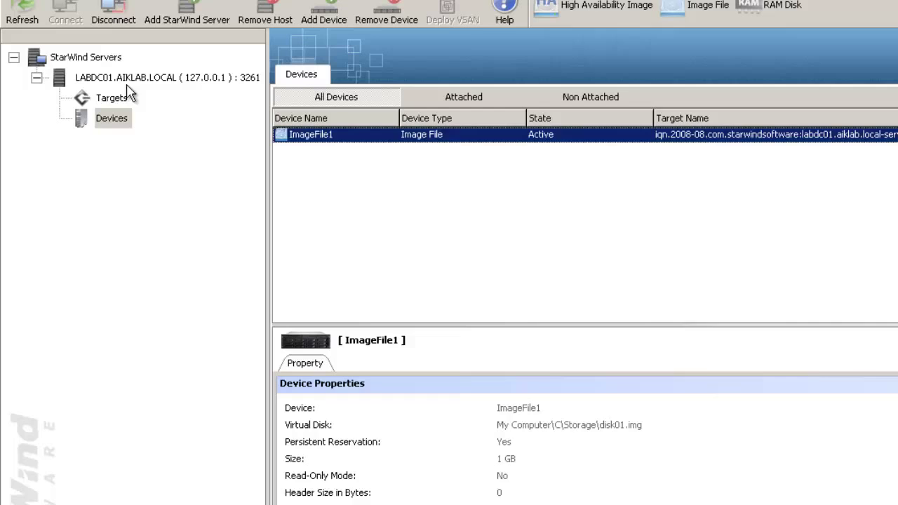
pyautogui.click(114, 99)
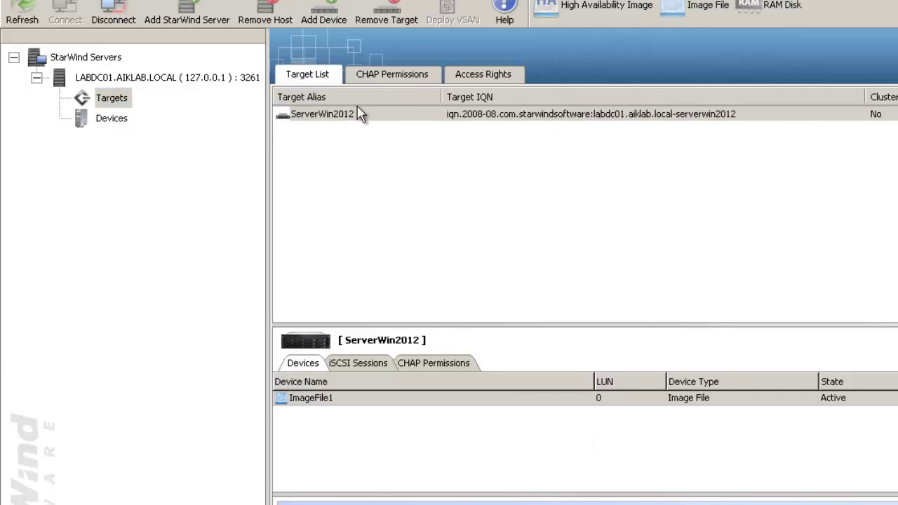
pyautogui.click(326, 403)
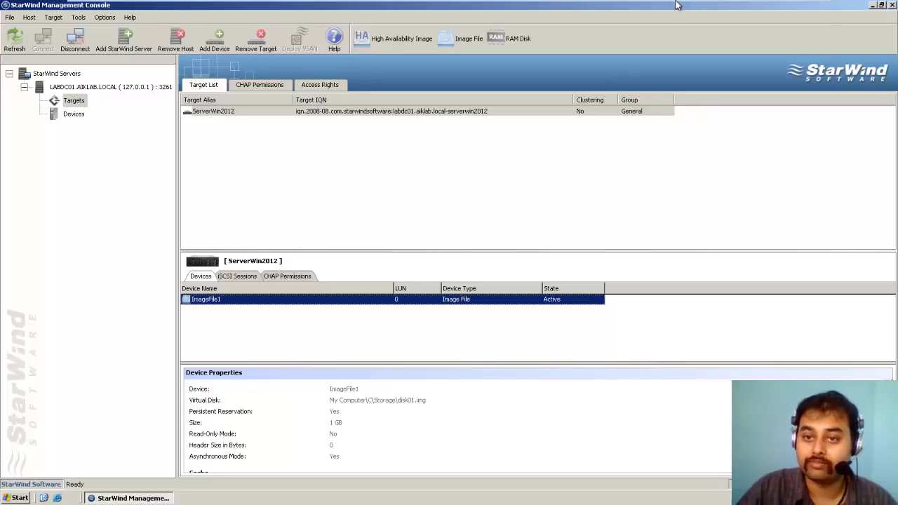
# Step: Leave the virtual machine and select the channel name in Notepad's YouTube link
pyautogui.moveTo(675, 6)
pyautogui.click(787, 8)
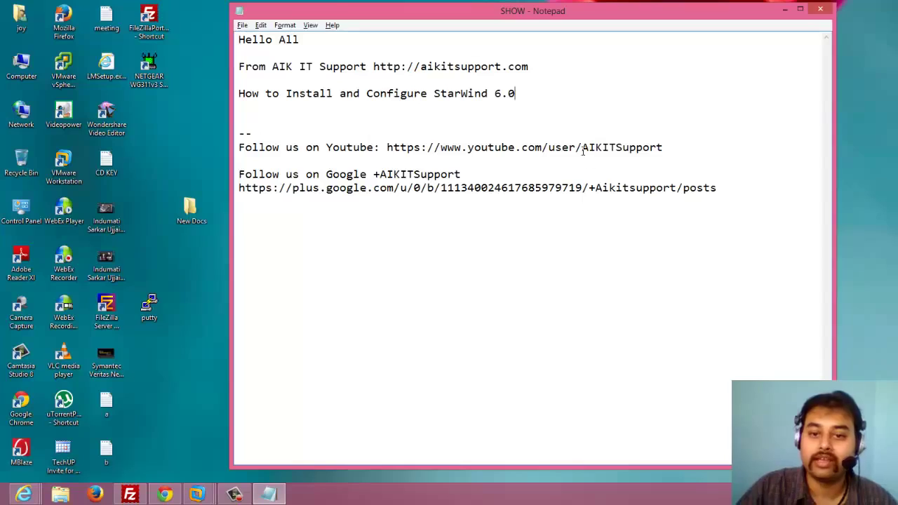
pyautogui.moveTo(582, 150); pyautogui.dragTo(682, 144)
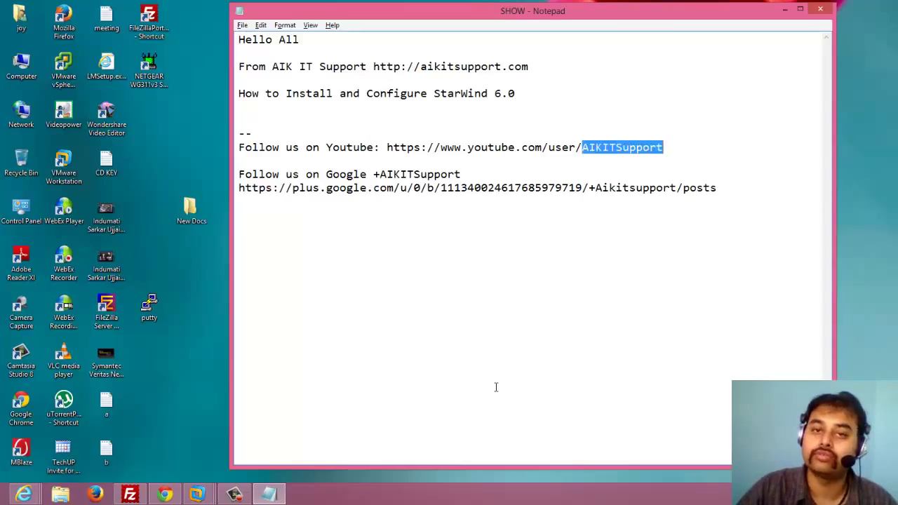